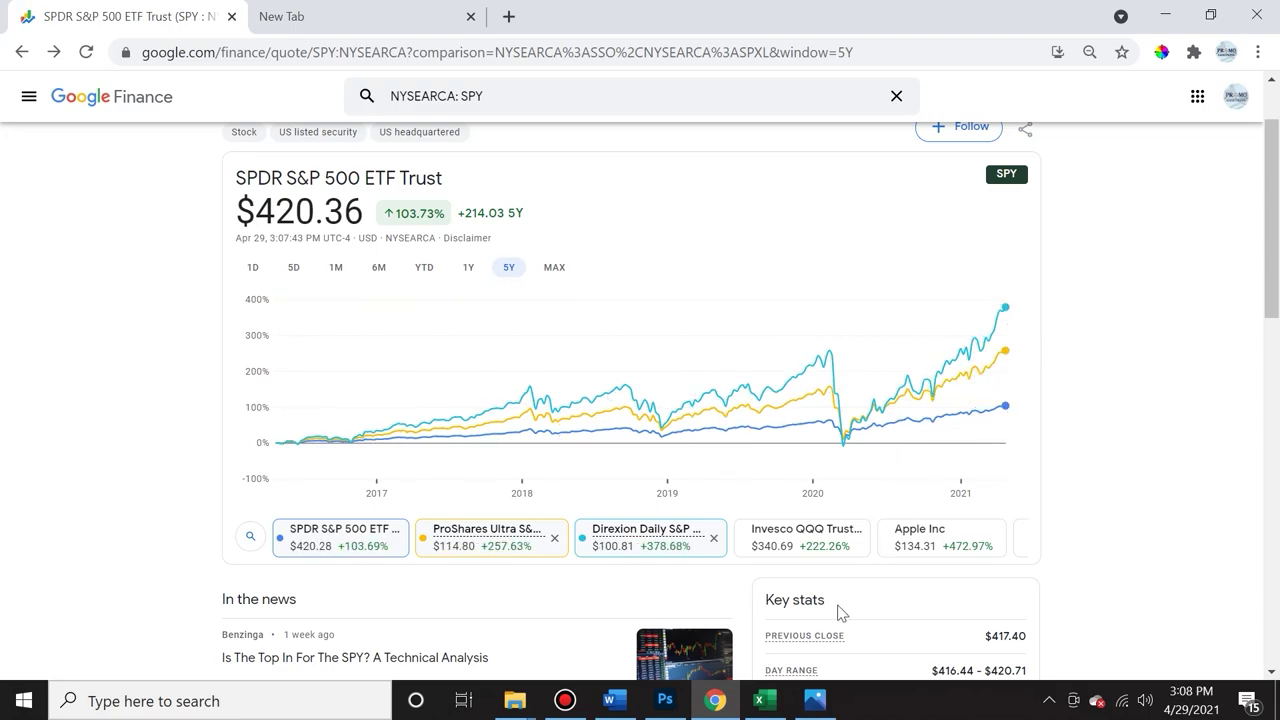
Switch to the Leveraged ETF workbook in Excel and examine the volatility drag row labels from the initial investment down to the Jan 3rd balance
left_click(759, 700)
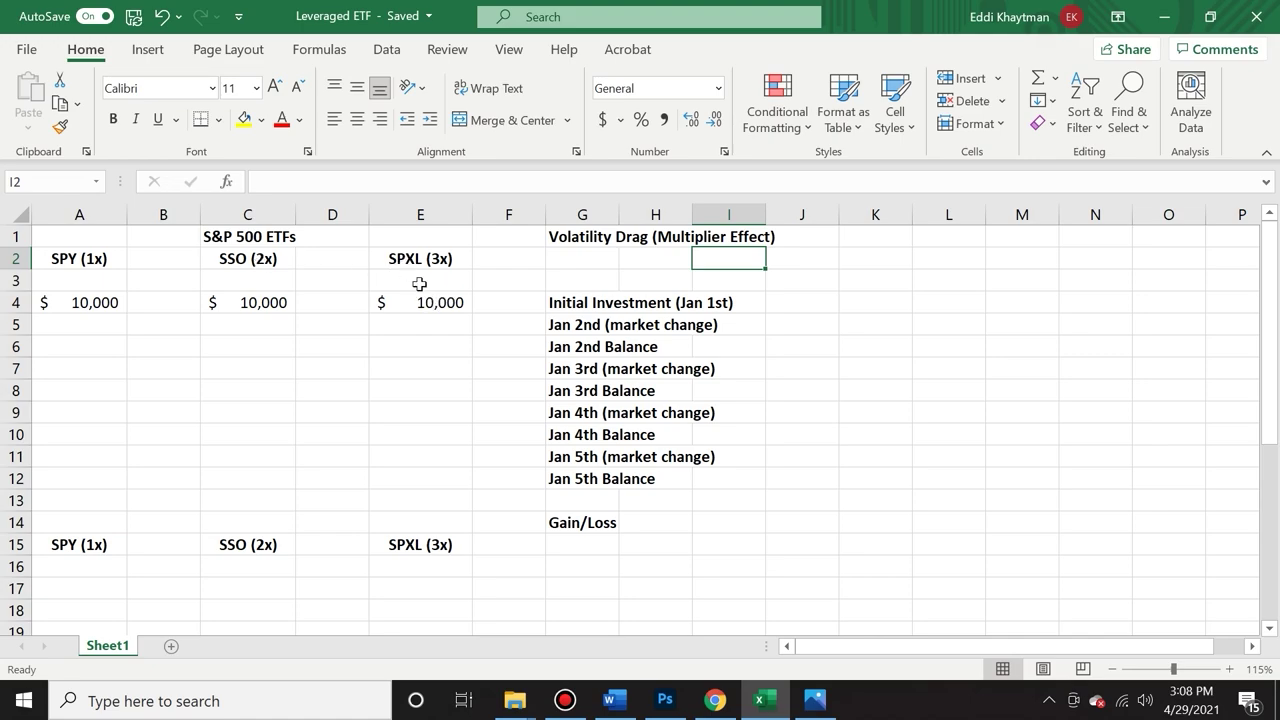
left_click(592, 302)
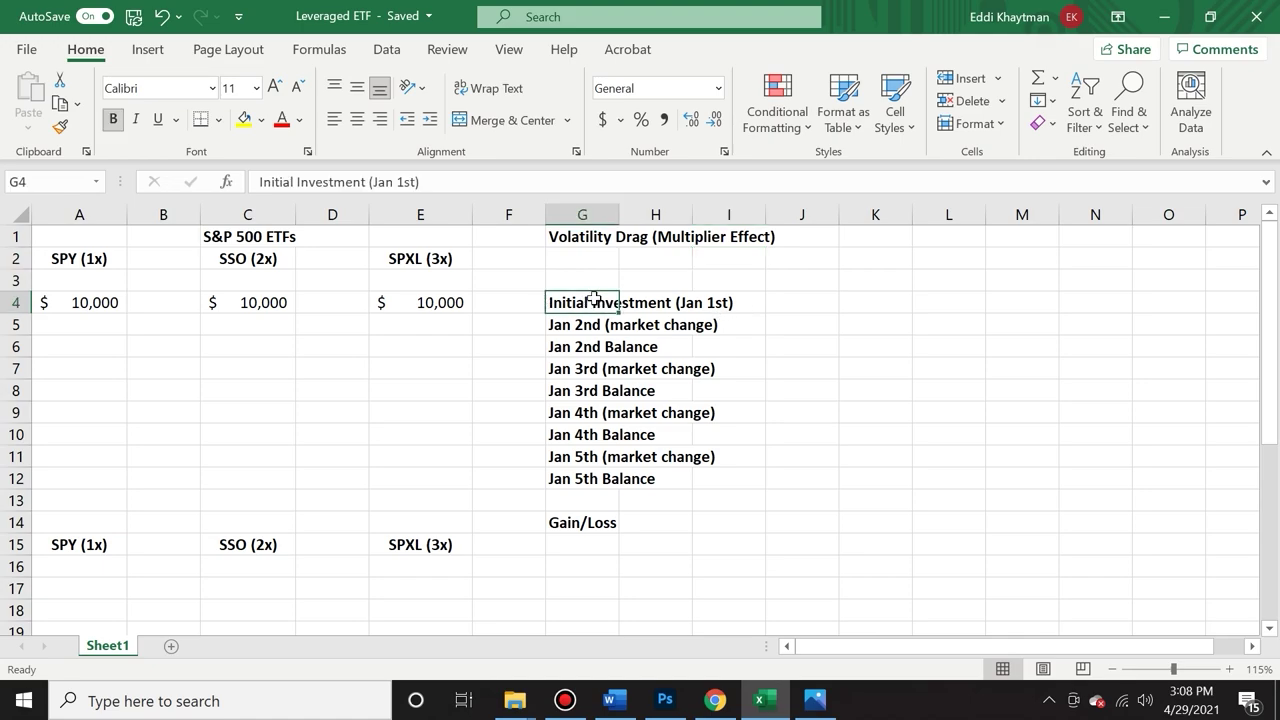
left_click(577, 325)
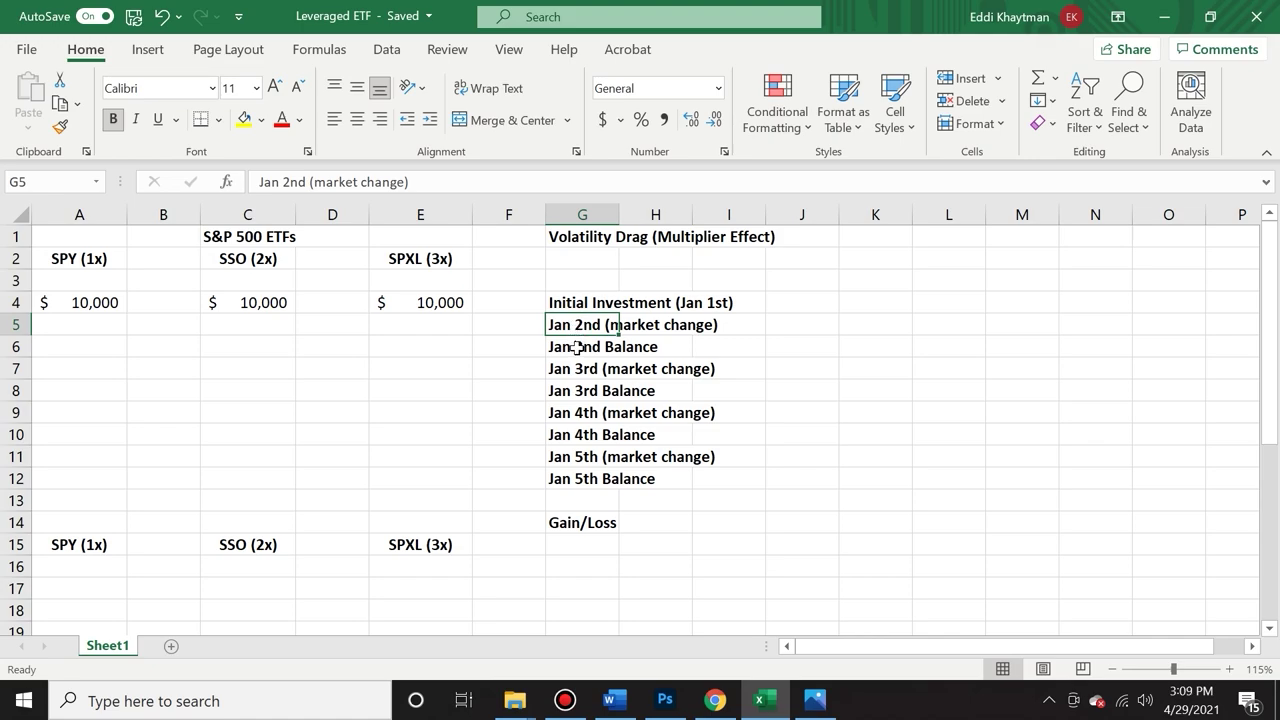
left_click(580, 345)
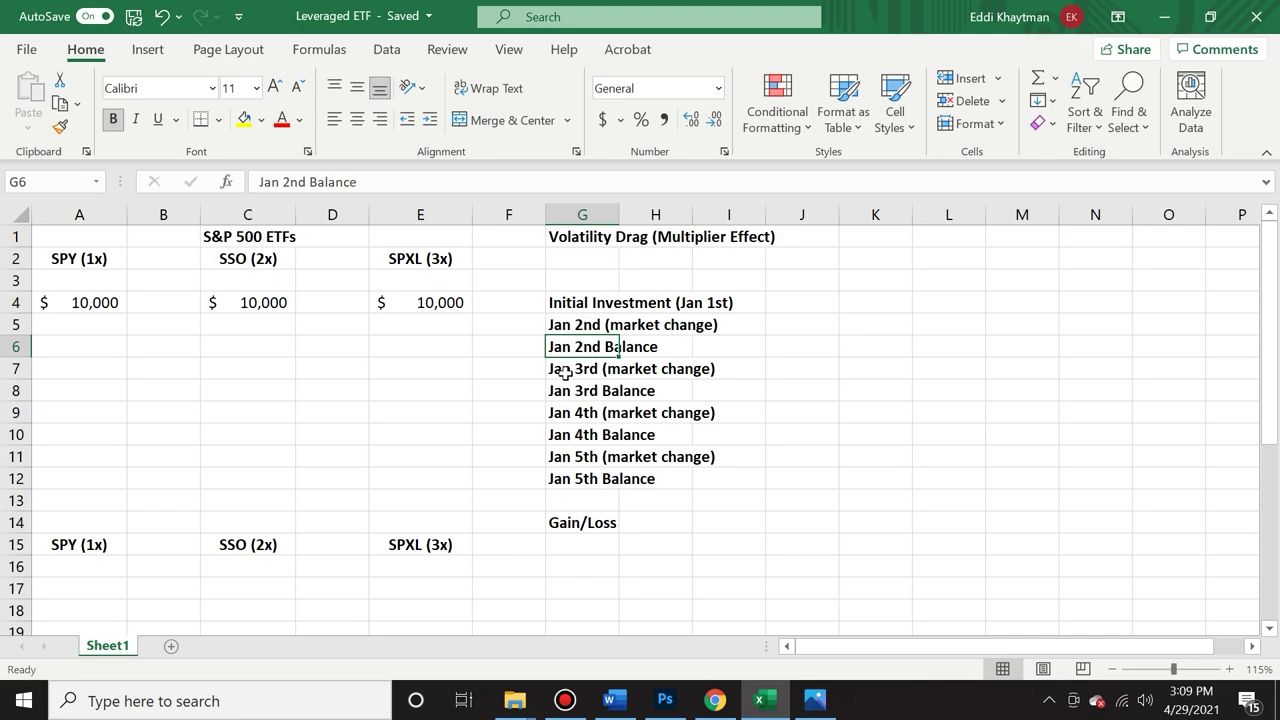
left_click(562, 370)
left_click(561, 388)
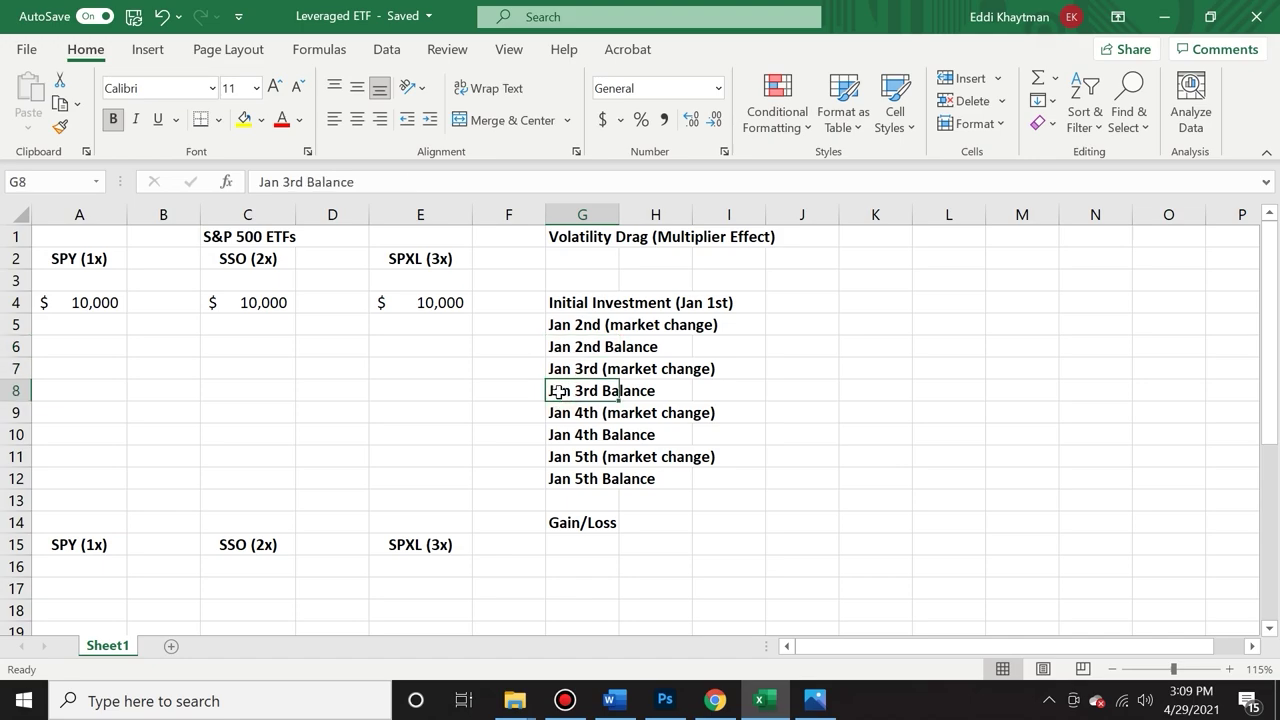
Fill in the Jan 2nd market changes of -10%, -20% and -30% and balances of $9,000, $8,000 and $7,000 for SPY, SSO and SPXL
key("ctrl+c")
left_click(86, 329)
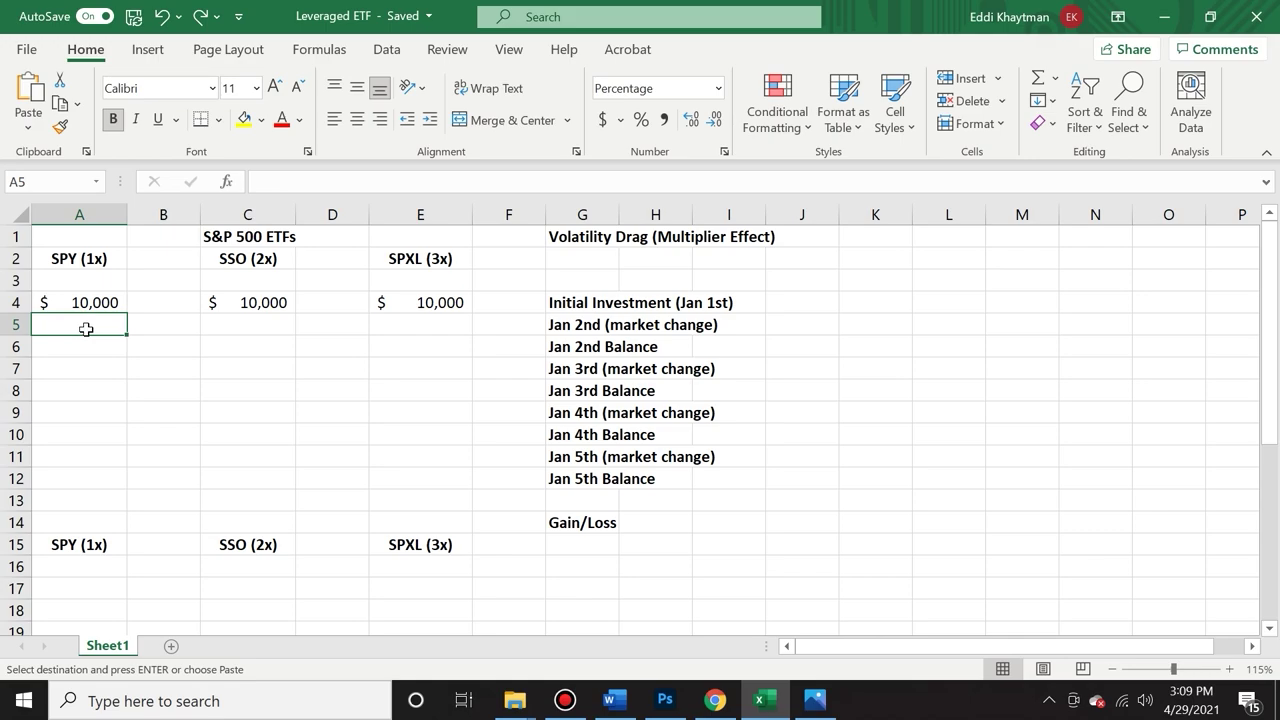
key("ctrl+v")
left_click(101, 367)
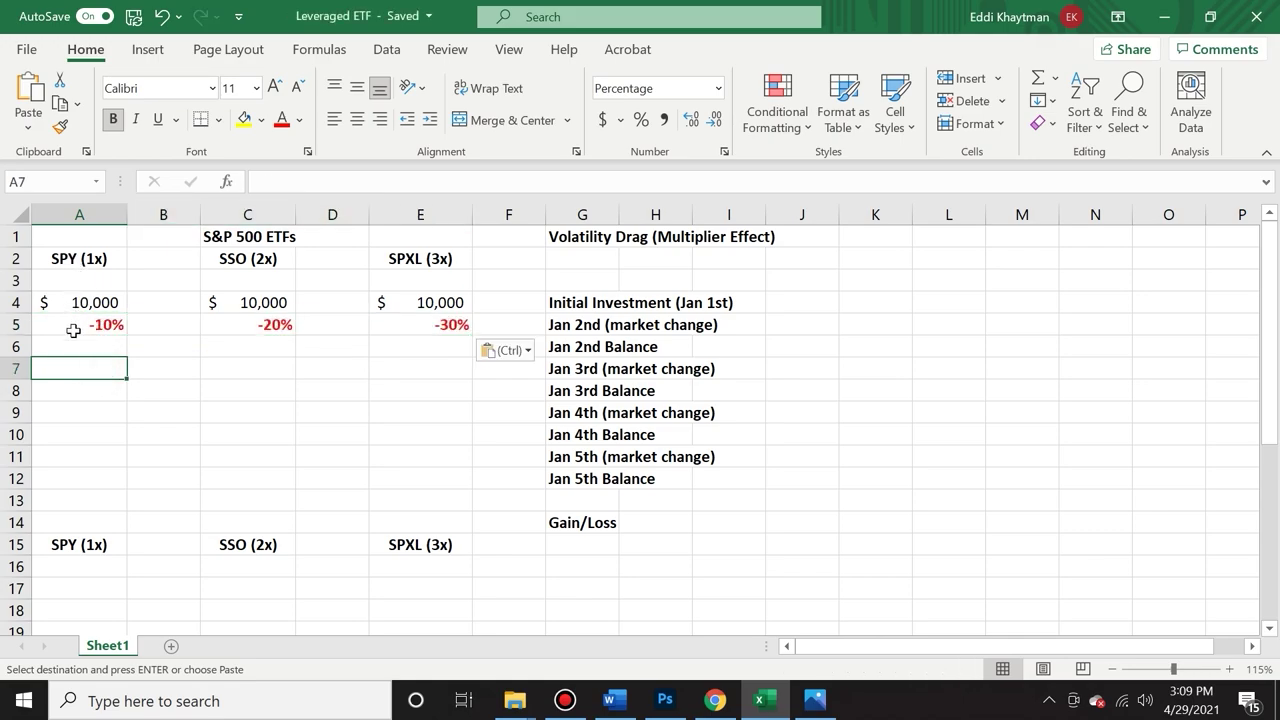
left_click(270, 327)
left_click(452, 253)
left_click(451, 322)
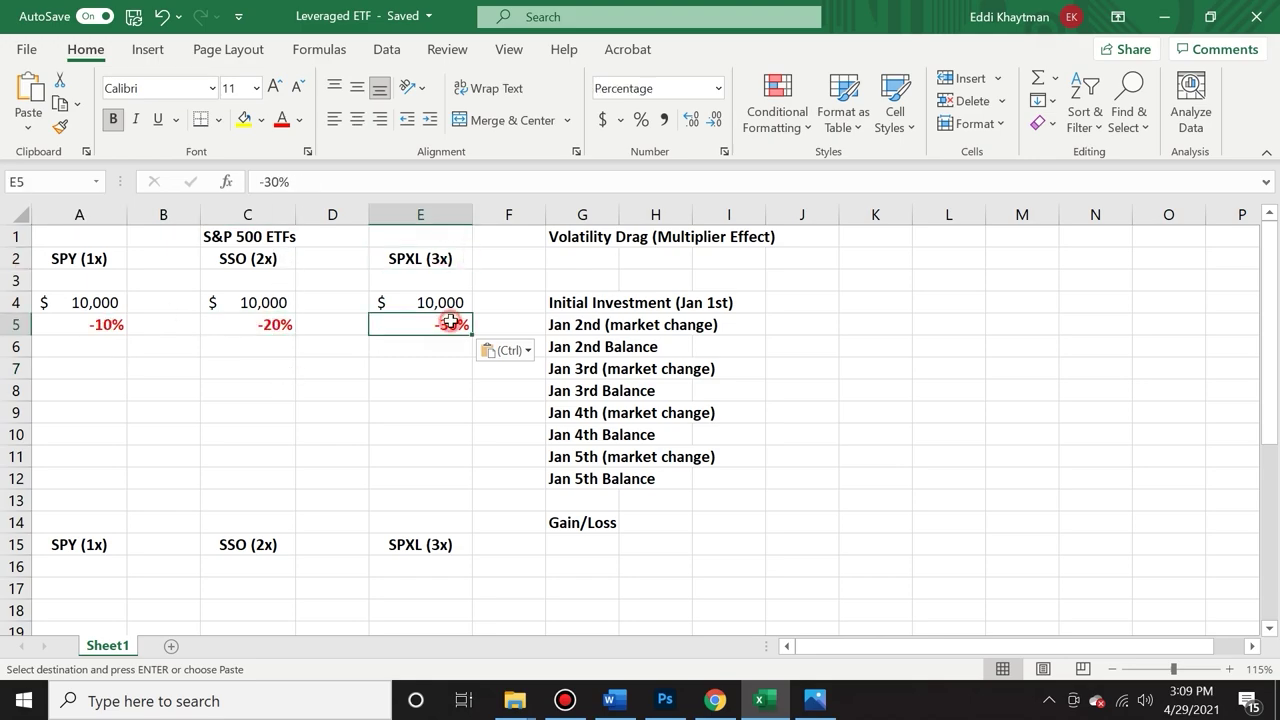
left_click(588, 347)
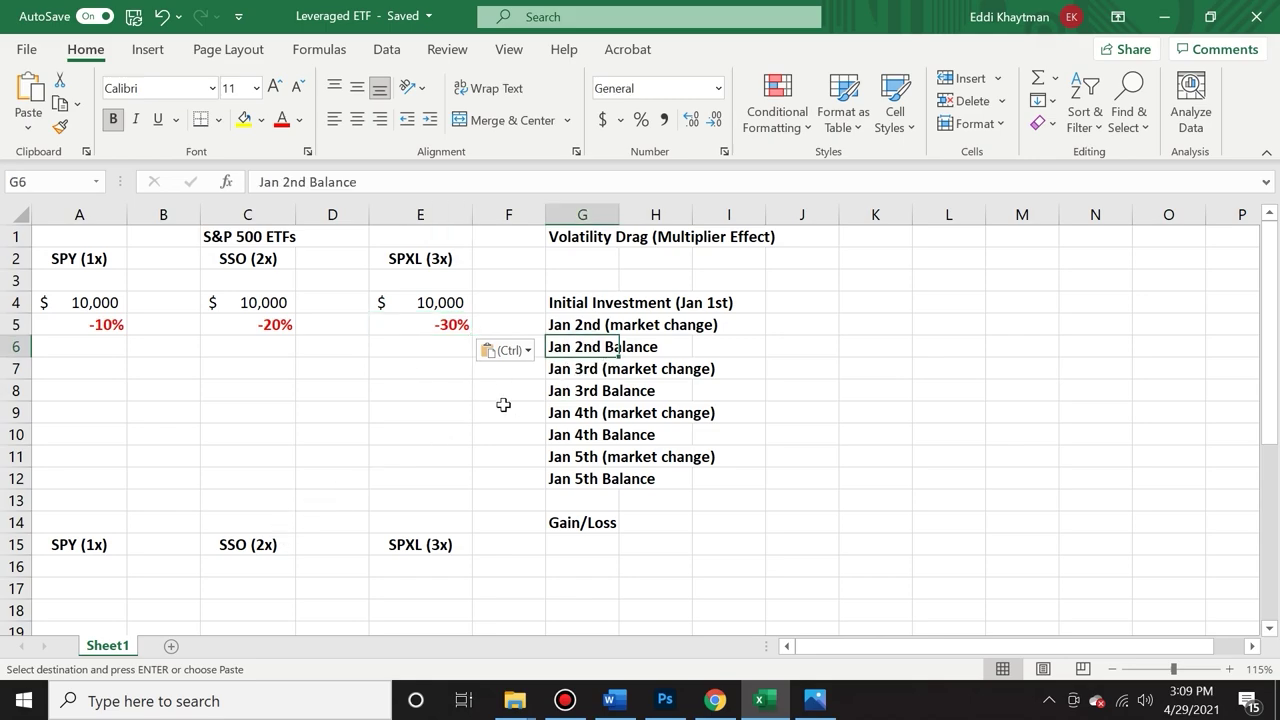
scroll(317, 480, "down", 3)
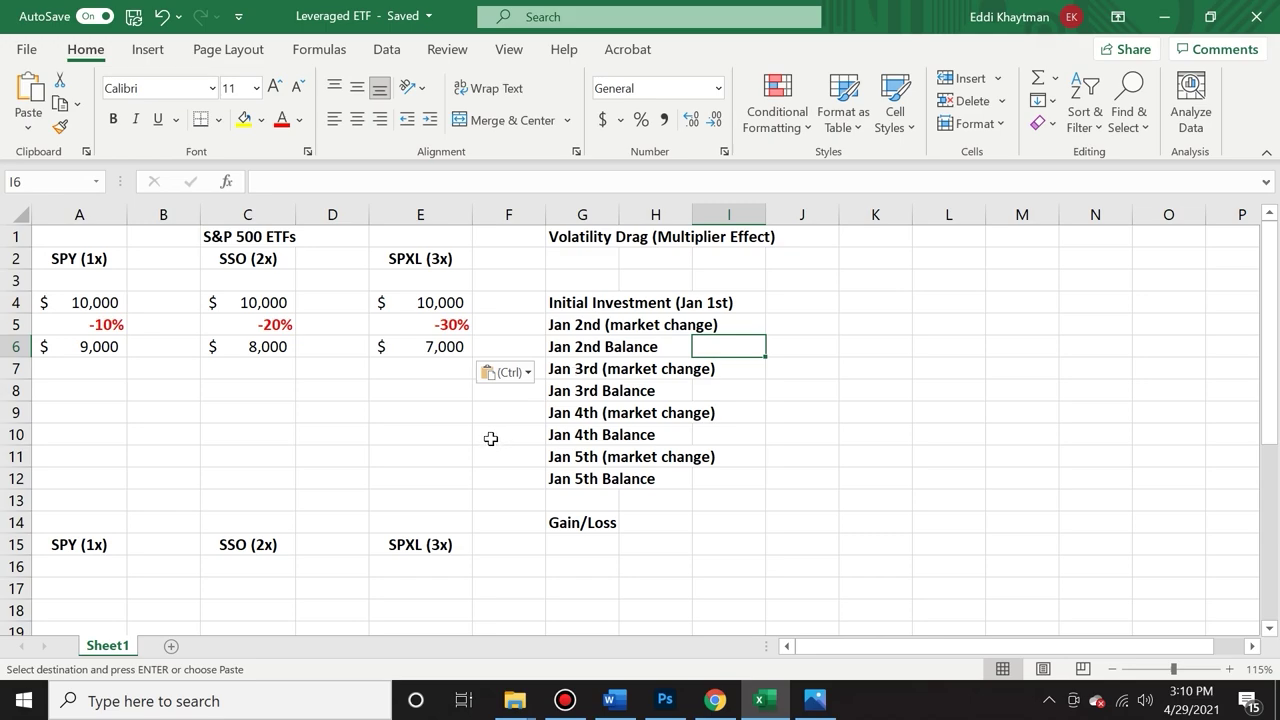
Paste the Jan 3rd market changes of 10%, 20% and 30% with balances of $9,900, $9,600 and $9,100 starting in cell A7
left_click(86, 371)
key("ctrl+v")
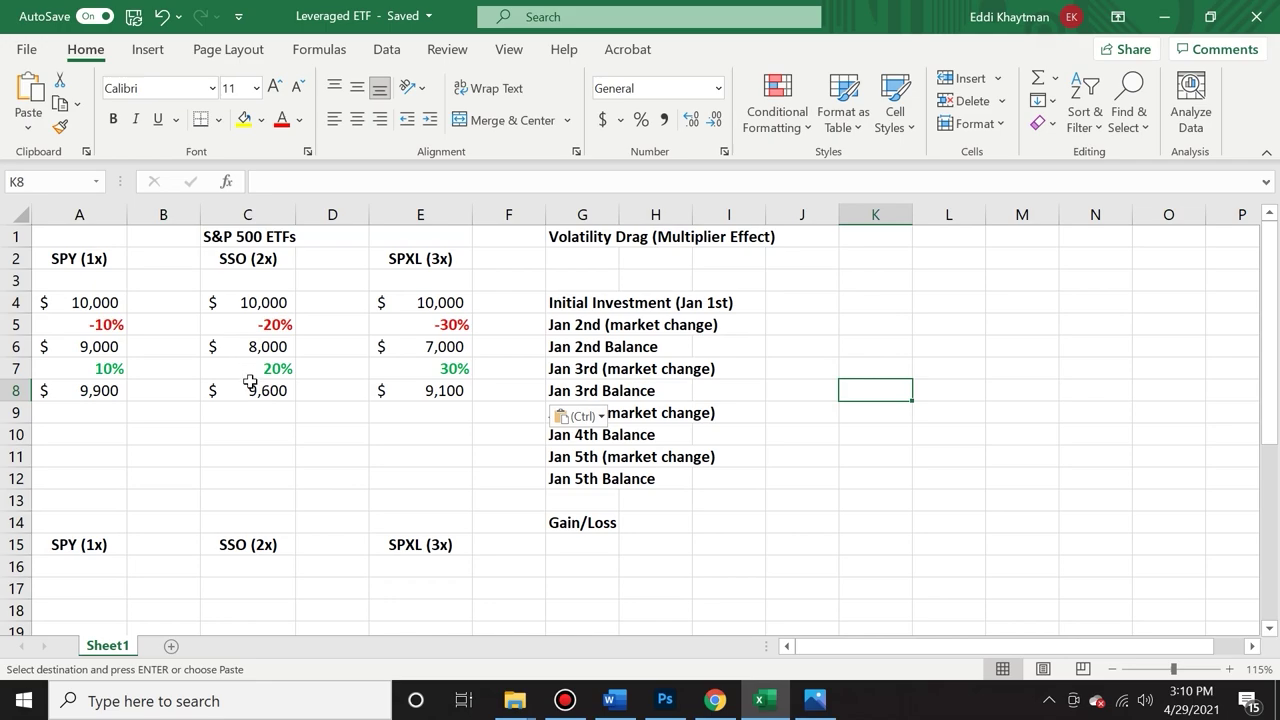
left_click(96, 370)
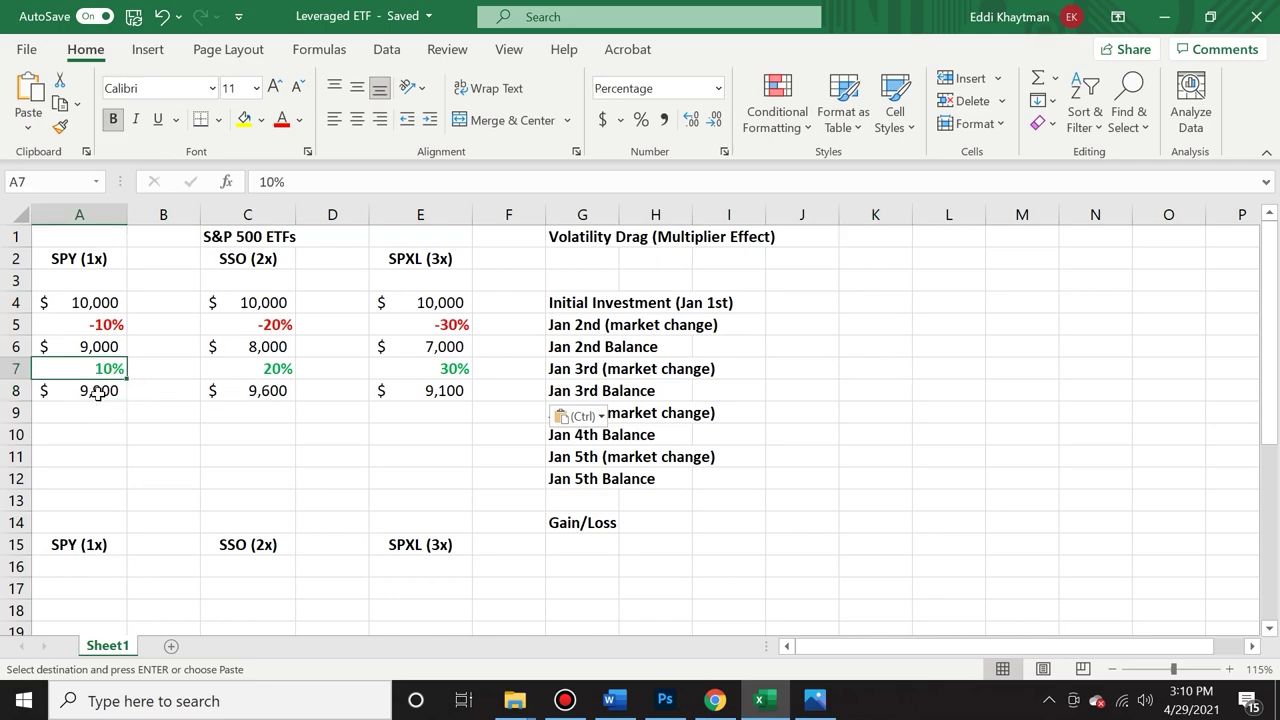
left_click(99, 391)
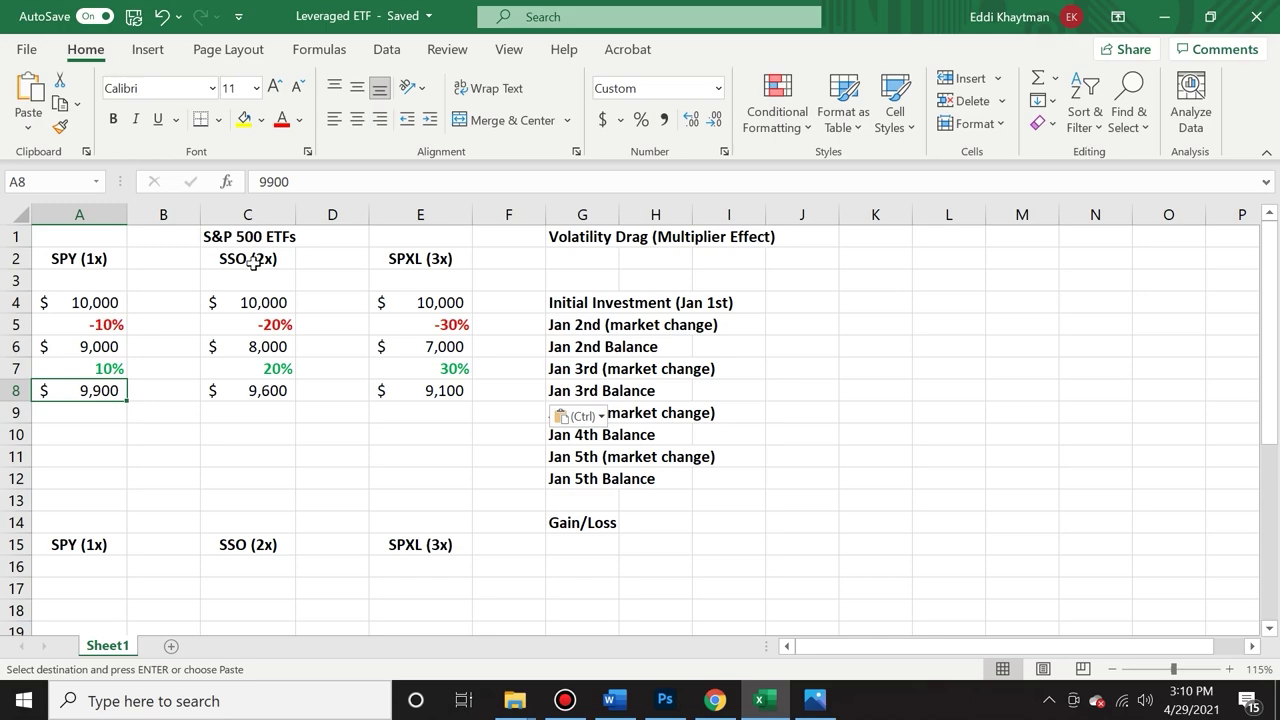
left_click(262, 391)
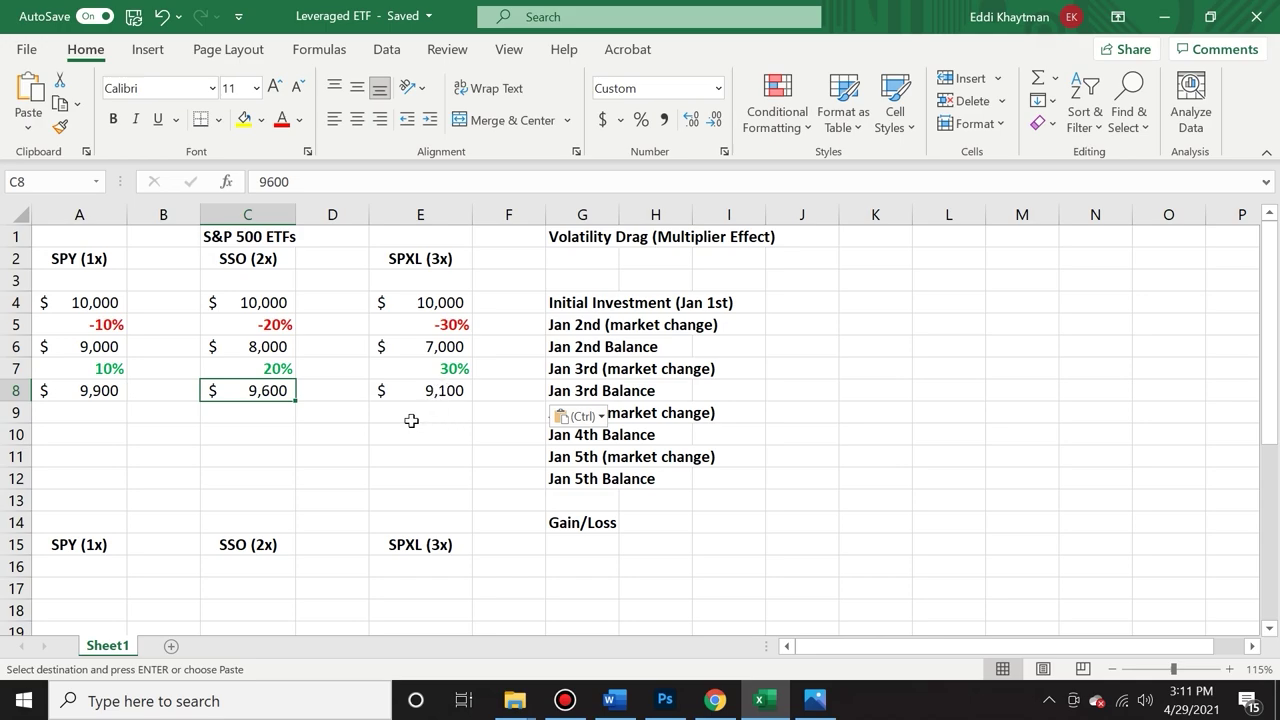
Fill in the Jan 4th market changes of -15%, -30% and -45% with balances of $8,415, $6,720 and $5,005 for the three ETFs
left_click(582, 412)
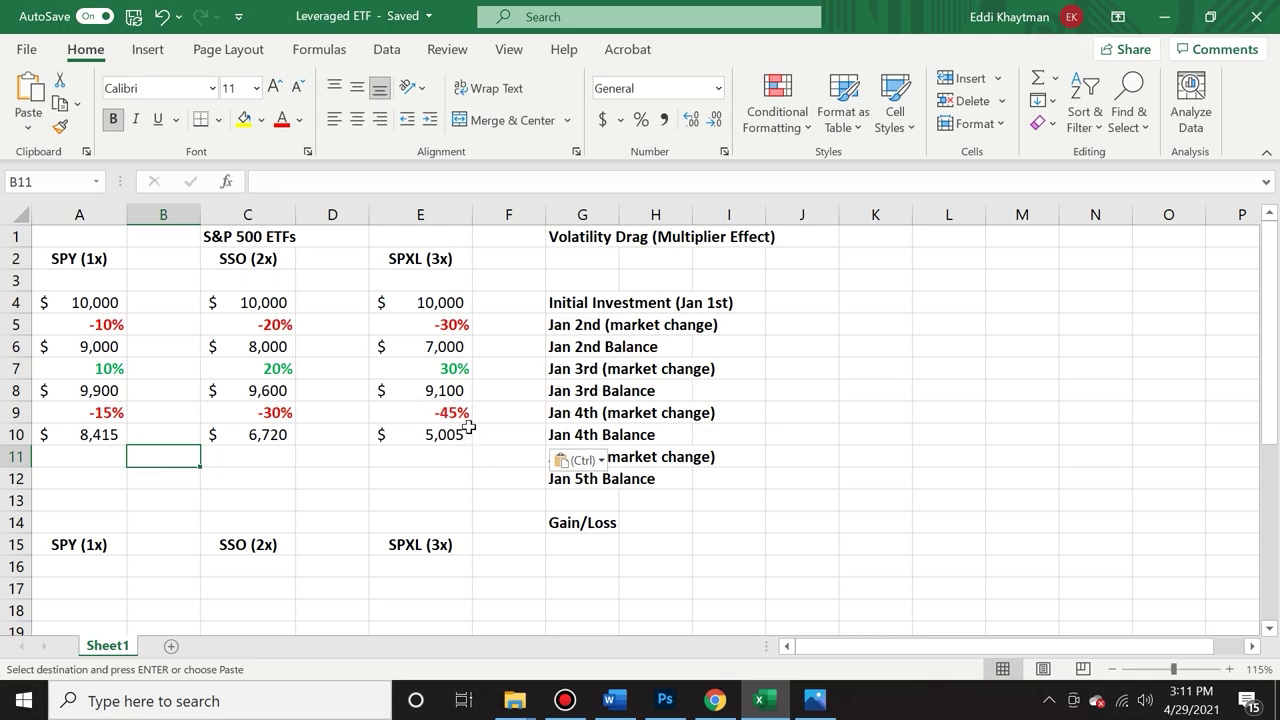
left_click(88, 440)
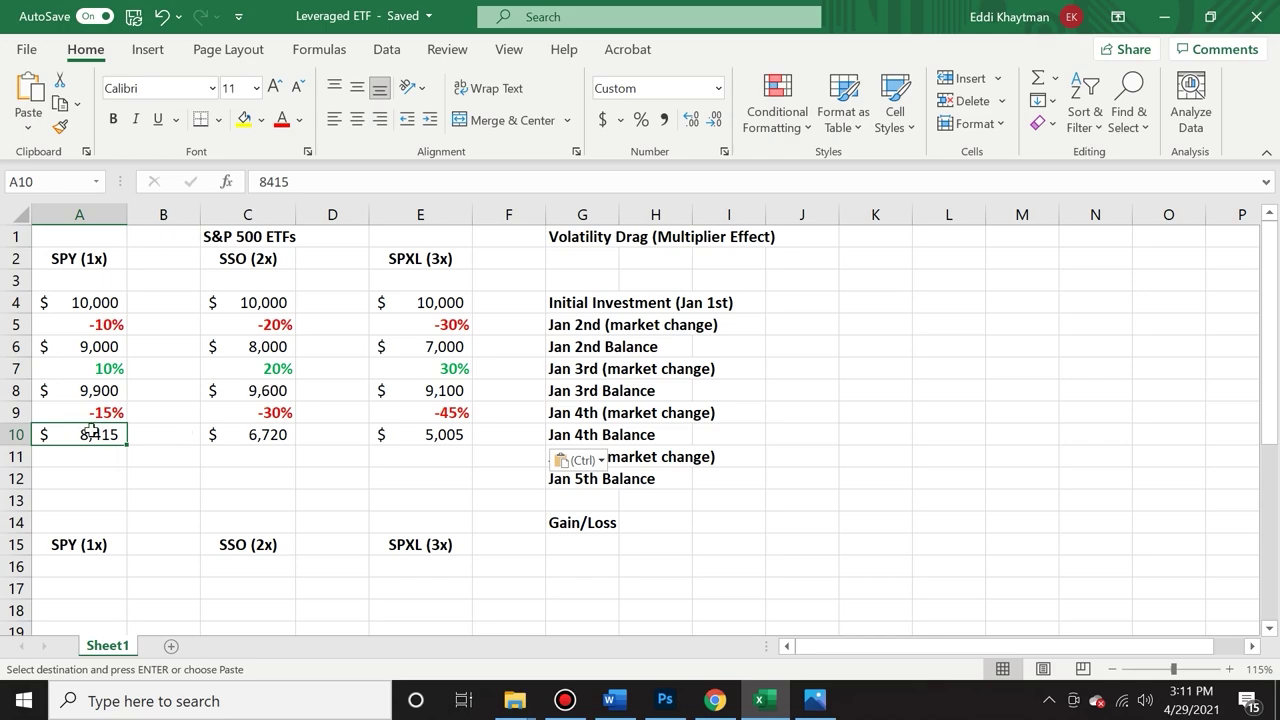
key("Right")
key("Right")
key("Right")
key("Right")
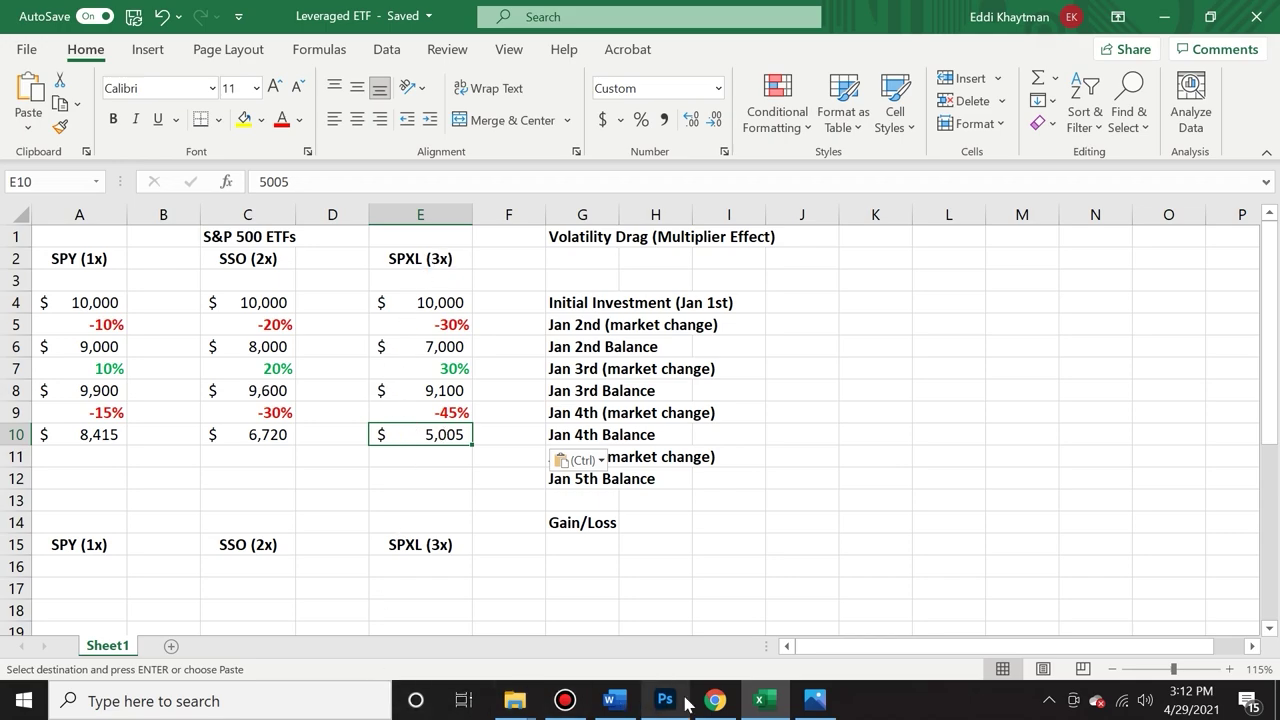
Paste the Jan 5th market changes of 20%, 40% and 60% with balances of $10,098, $9,408 and $8,008 starting in cell A11
key("Down")
key("Home")
scroll(363, 432, "down", 1)
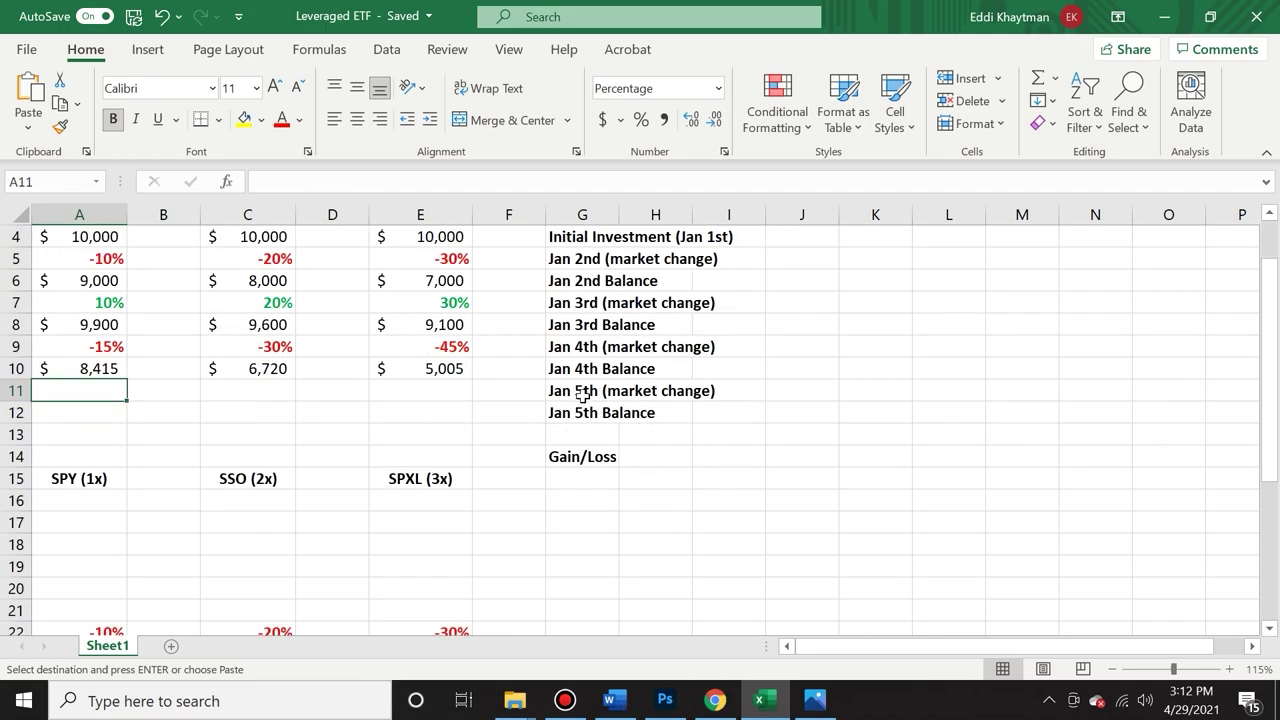
key("ctrl+v")
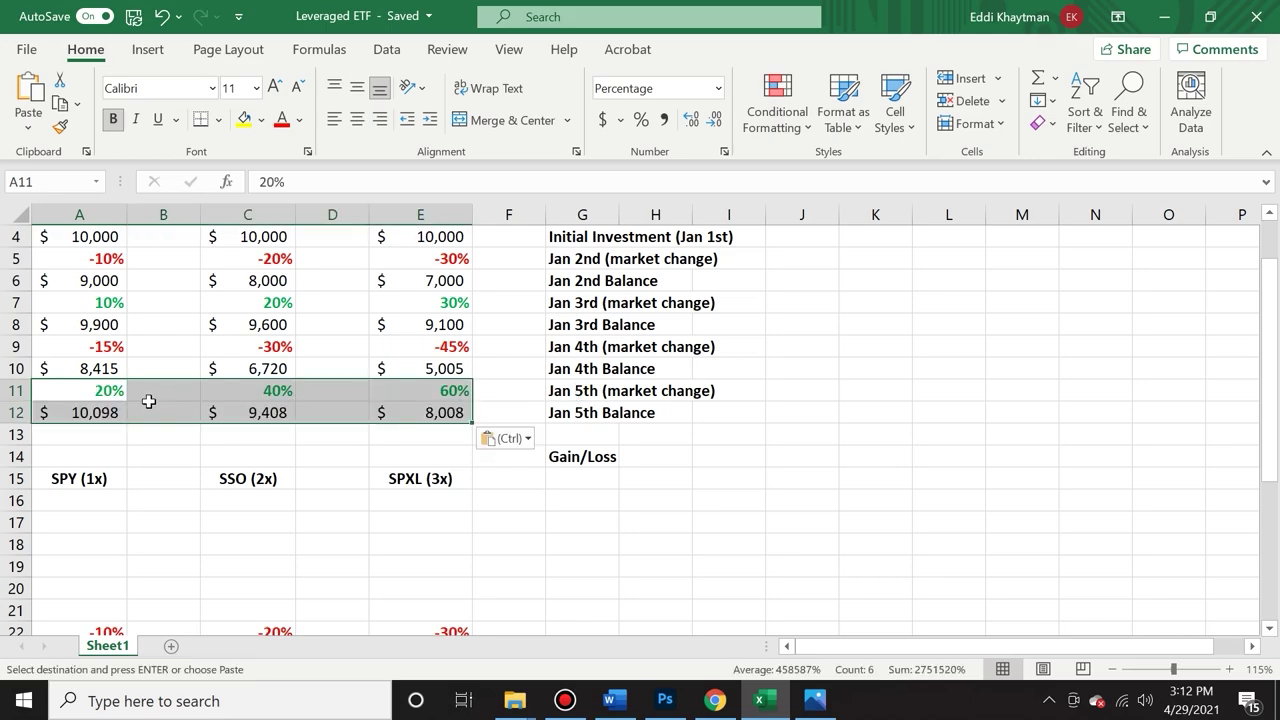
left_click(106, 397)
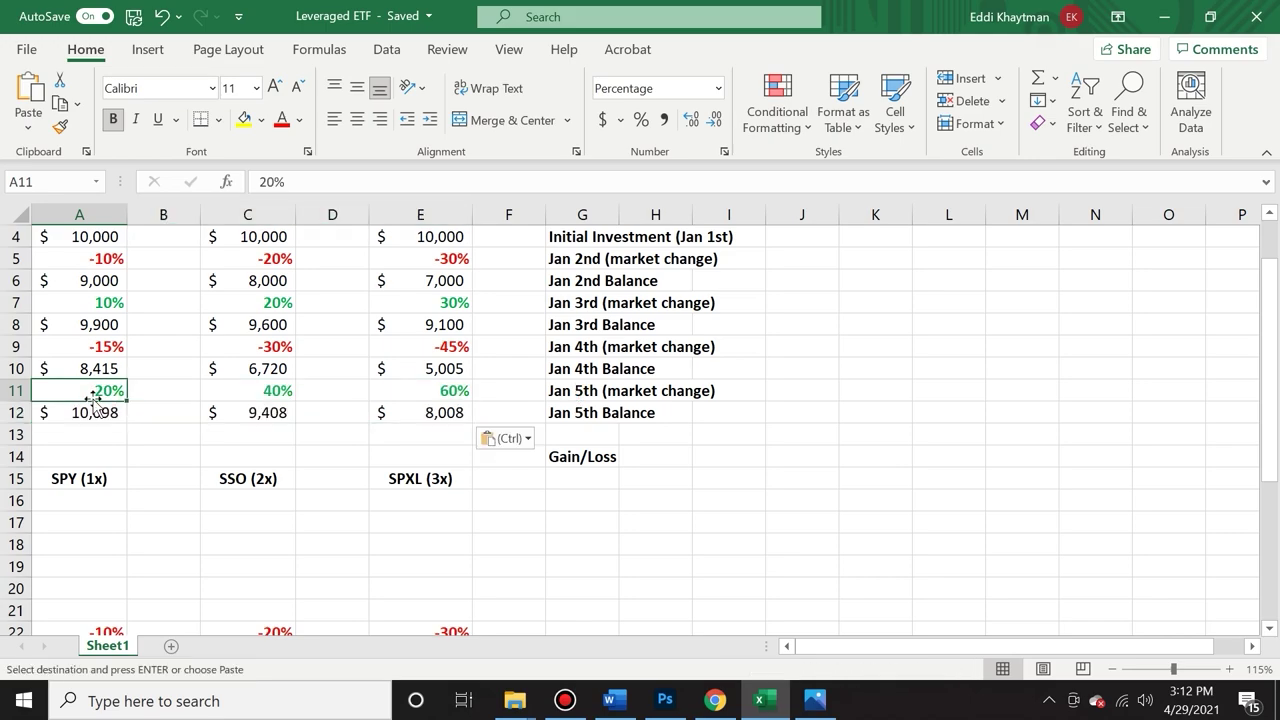
scroll(95, 400, "up", 1)
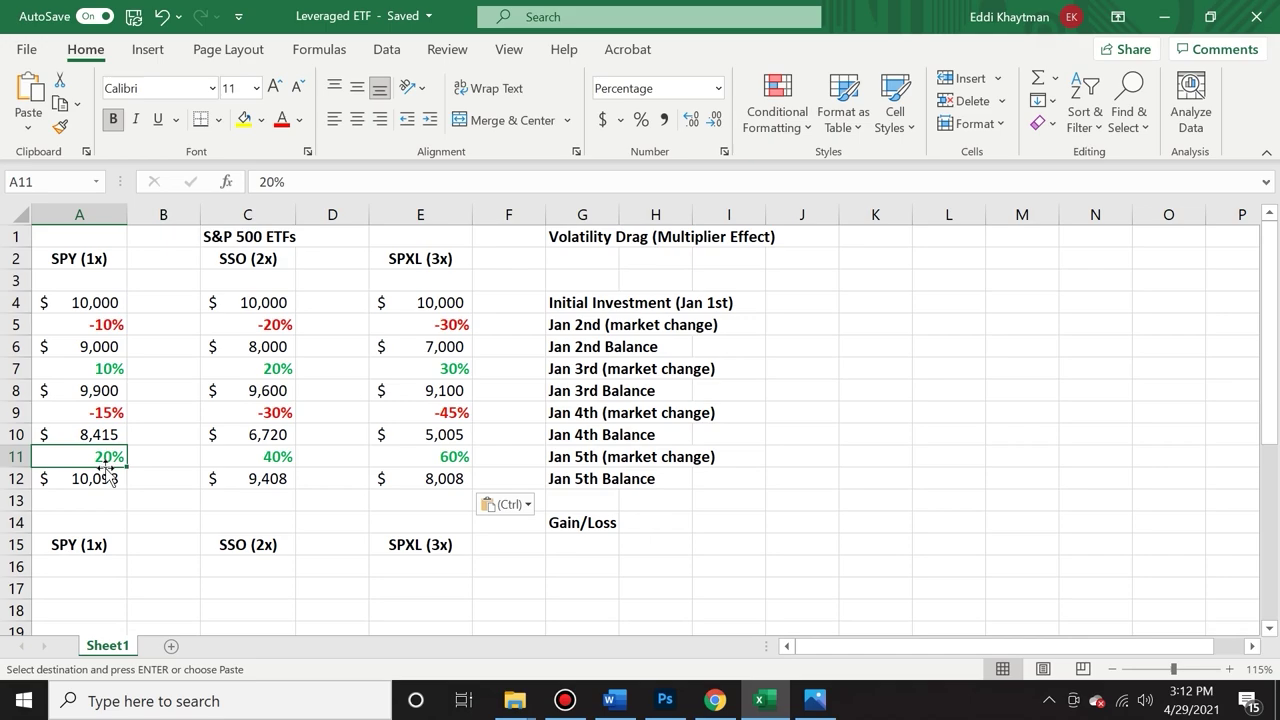
left_click(459, 461)
Compare the three ETFs' Jan 5th balances and paste the Gain/Loss values 98, (592) and 1,992 into row 14
left_click(76, 486)
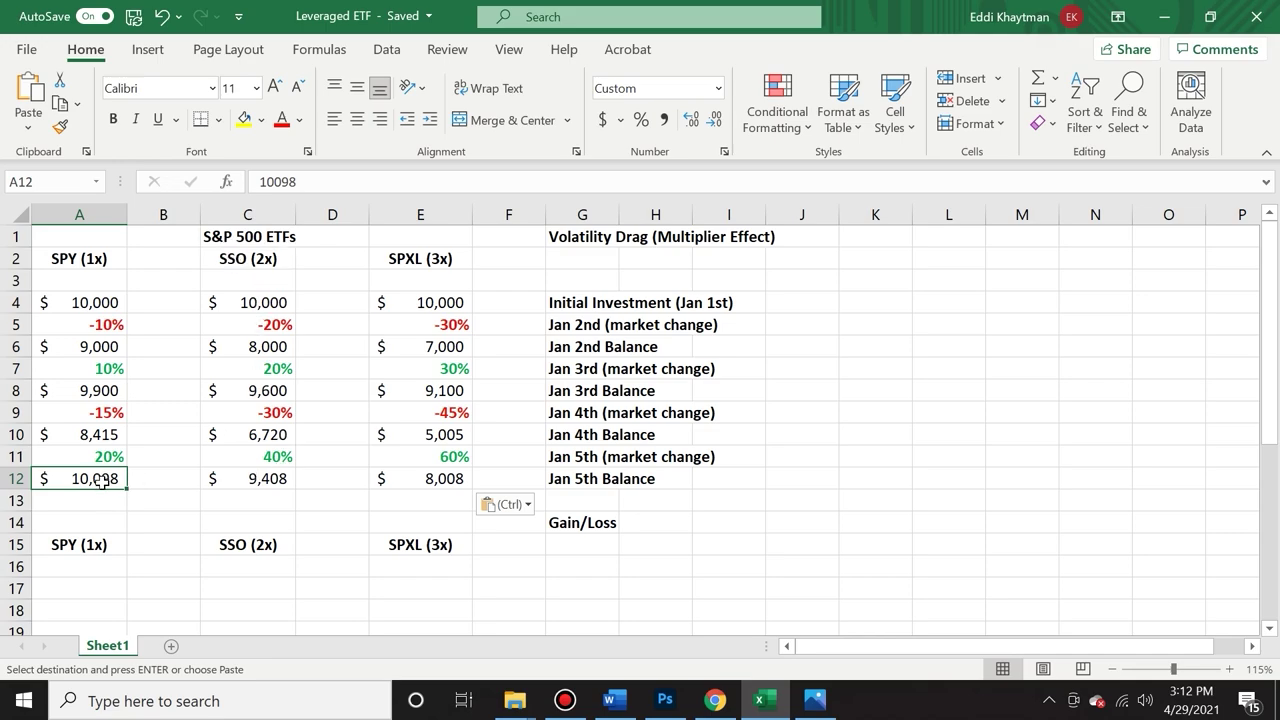
left_click(251, 480)
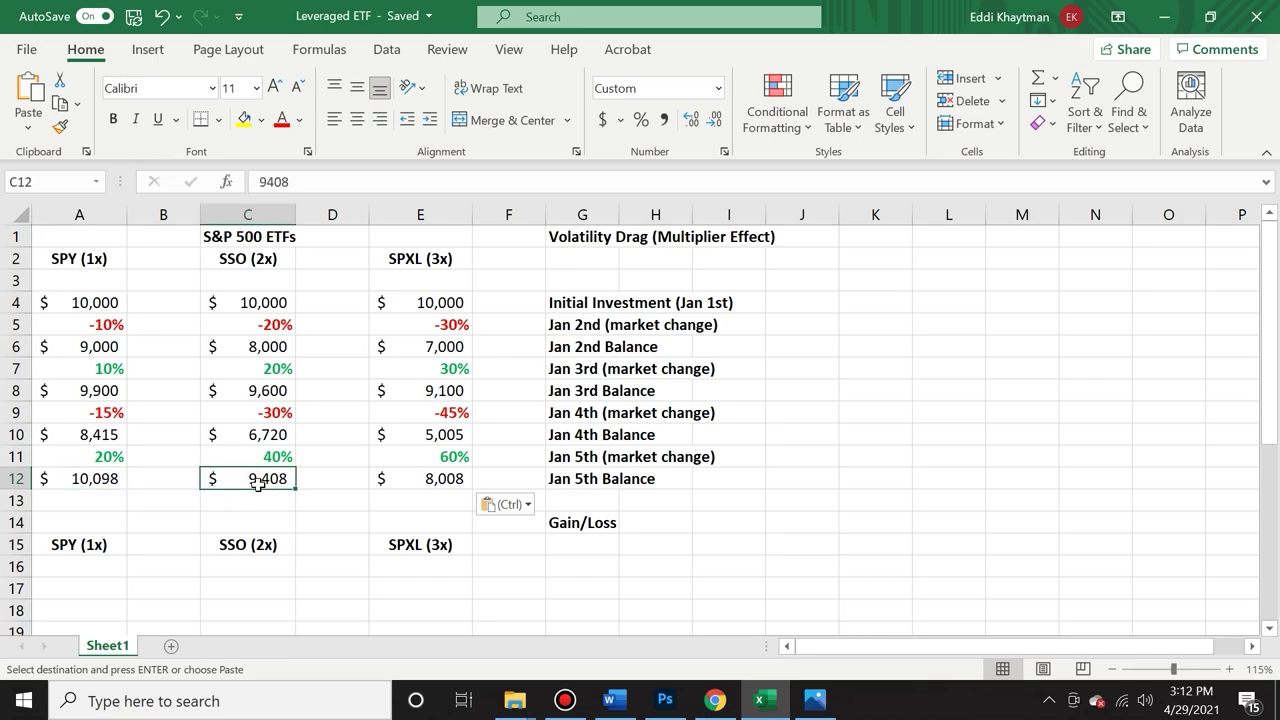
left_click(284, 456)
left_click(274, 436)
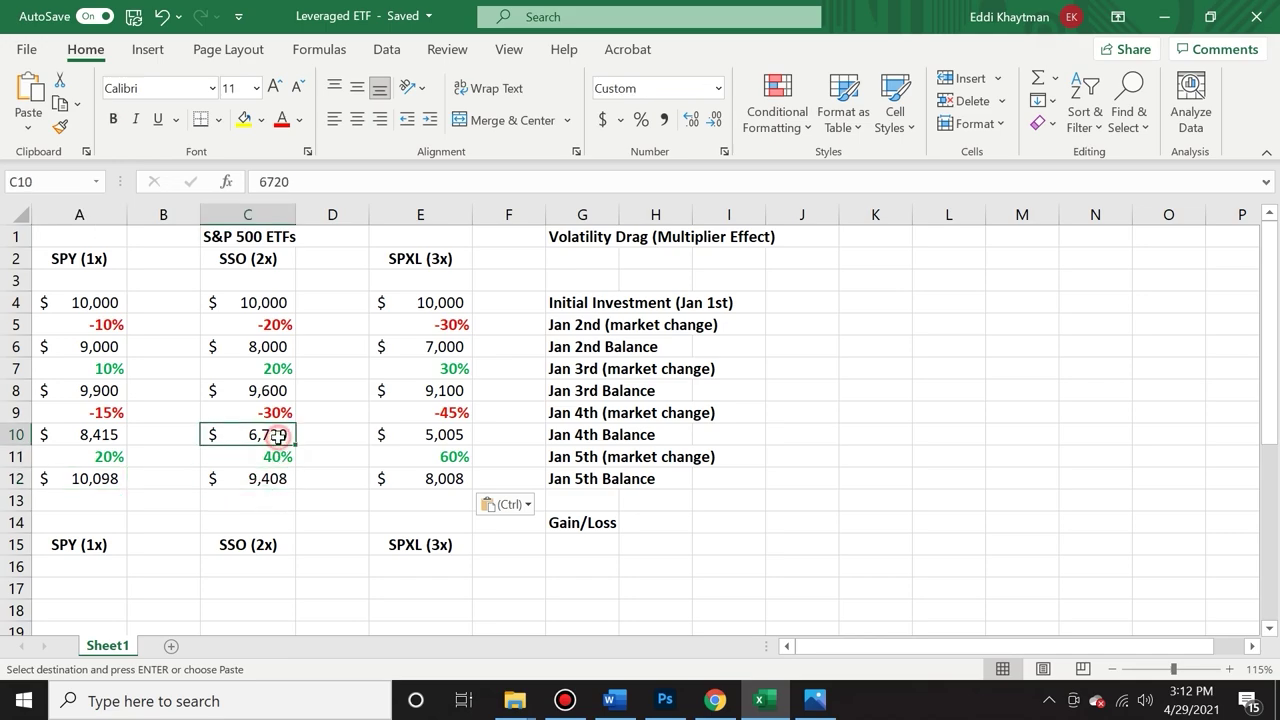
left_click(249, 477)
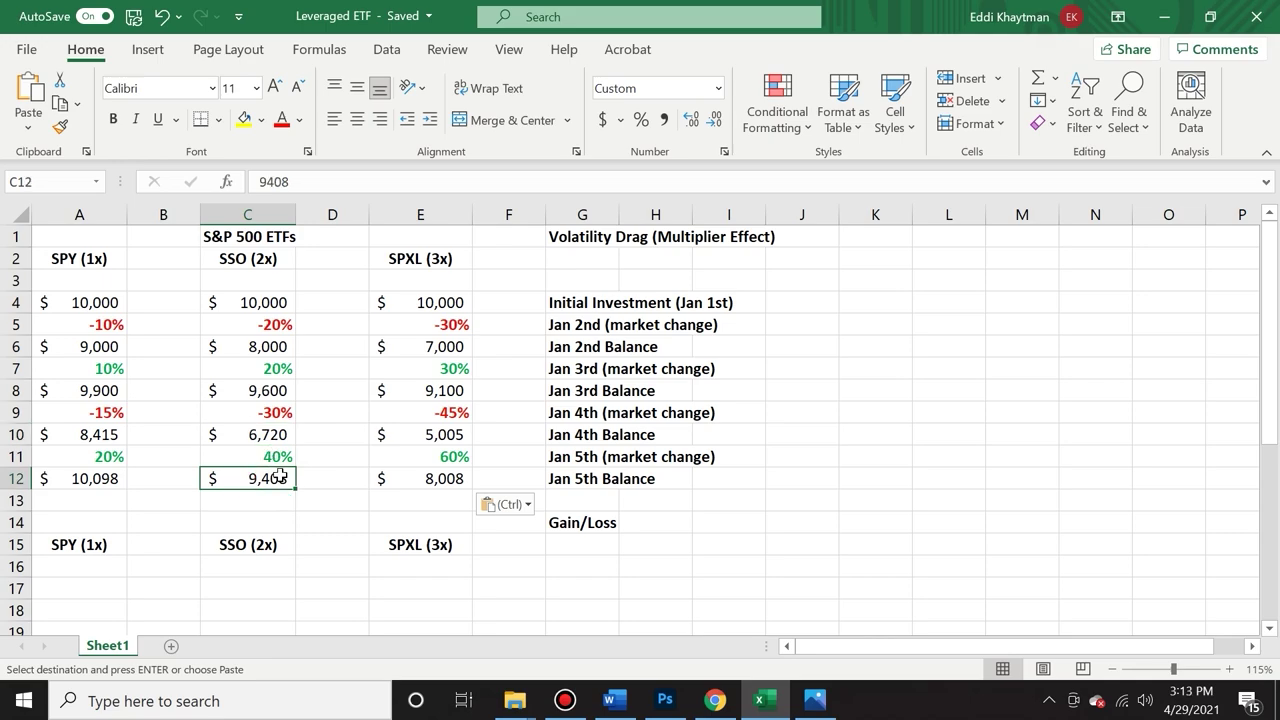
left_click(458, 482)
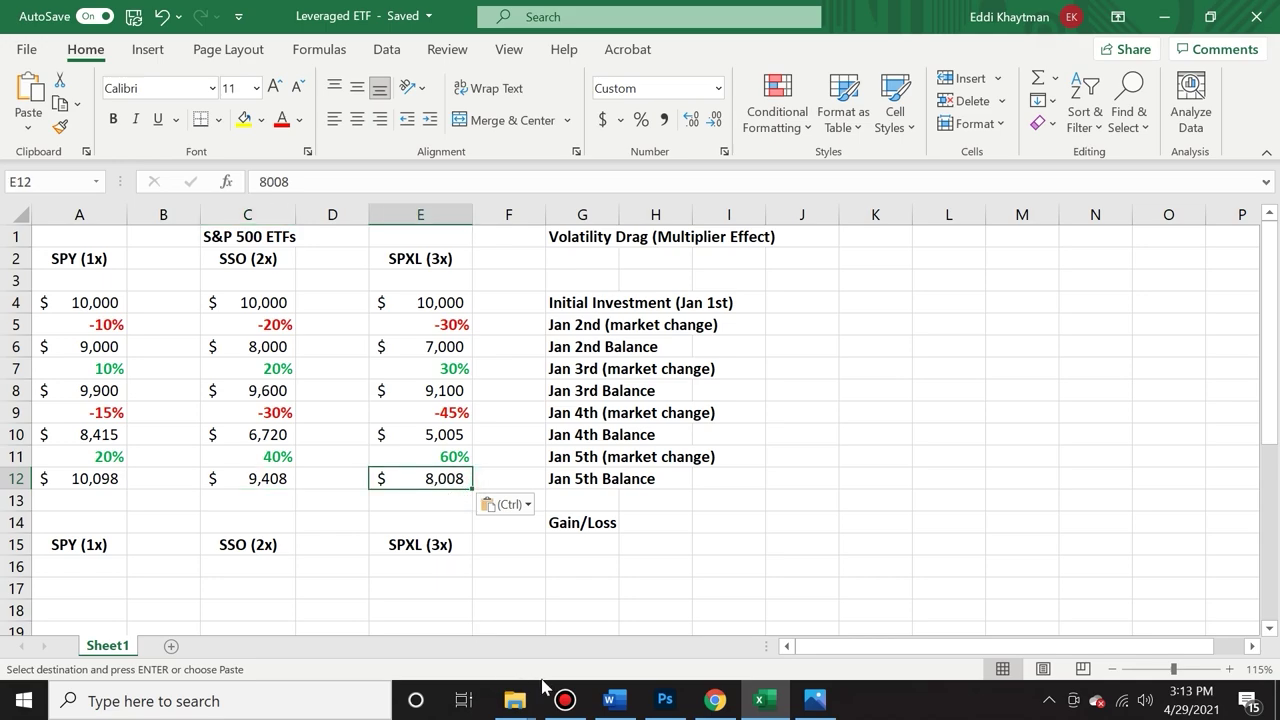
left_click(95, 521)
key("ctrl+v")
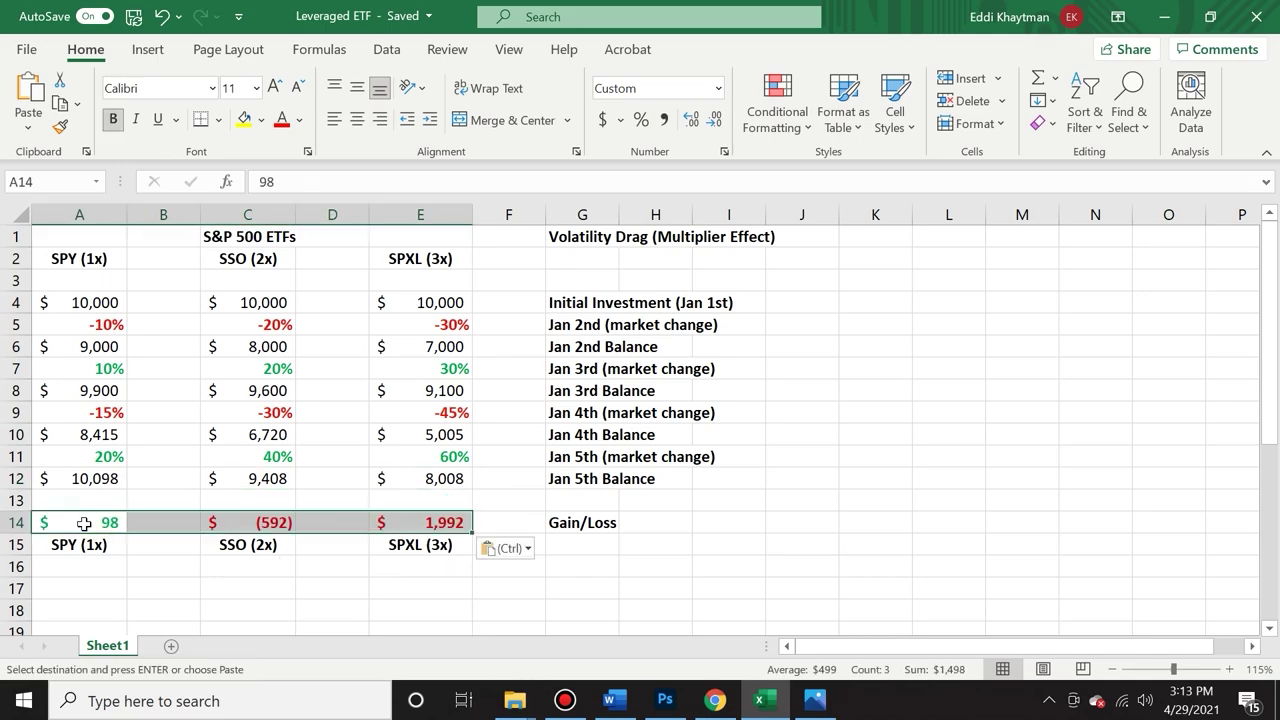
left_click(100, 570)
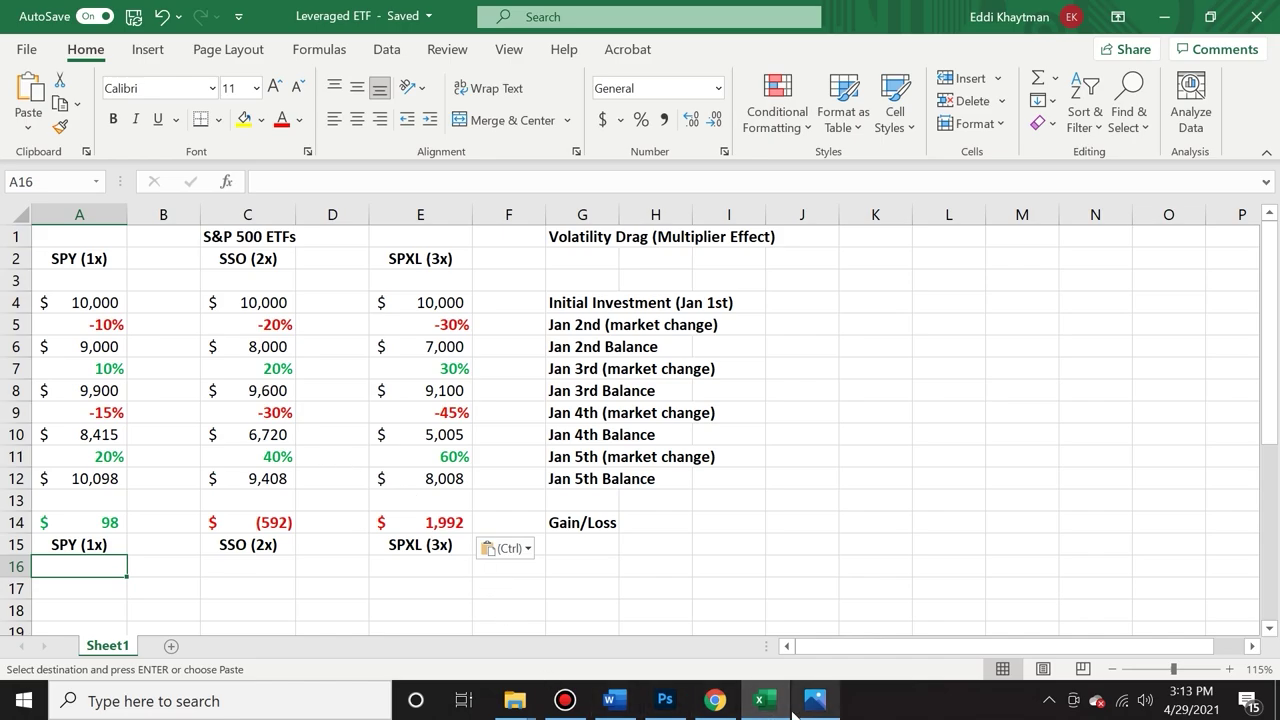
Switch to the Google Finance SPY comparison in Chrome and show the chart over the one-year range
left_click(715, 700)
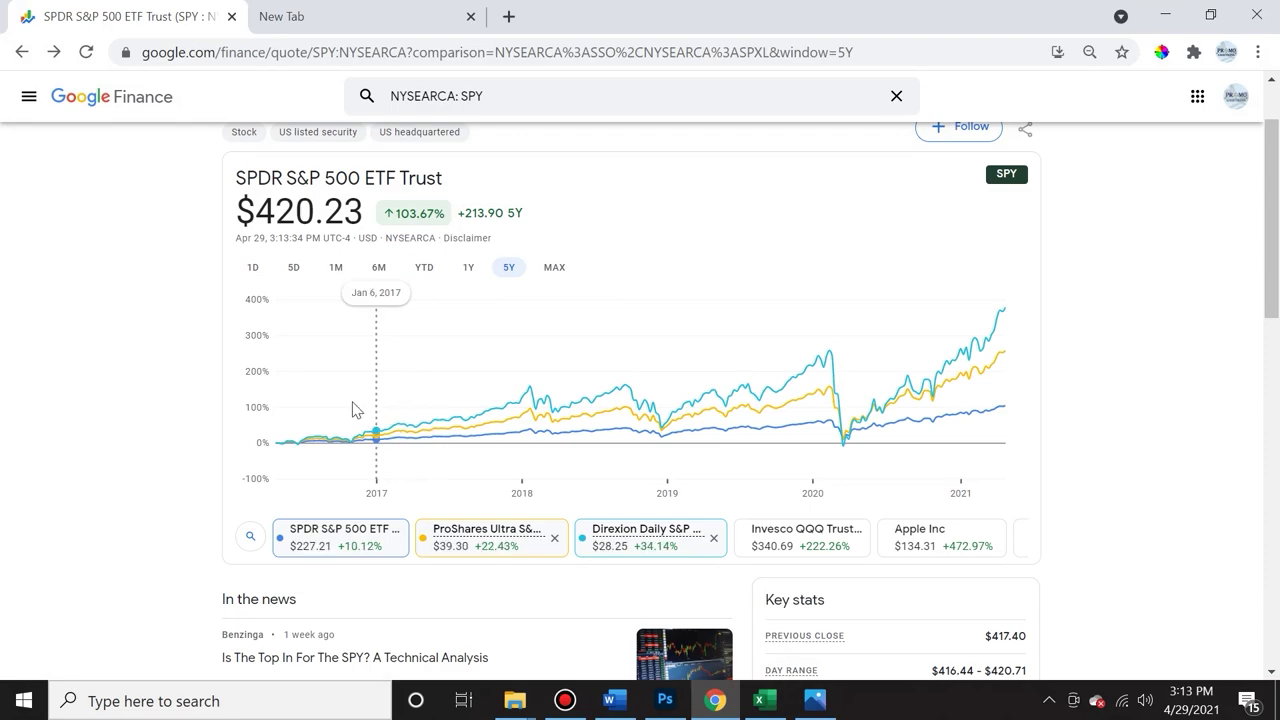
left_click(467, 267)
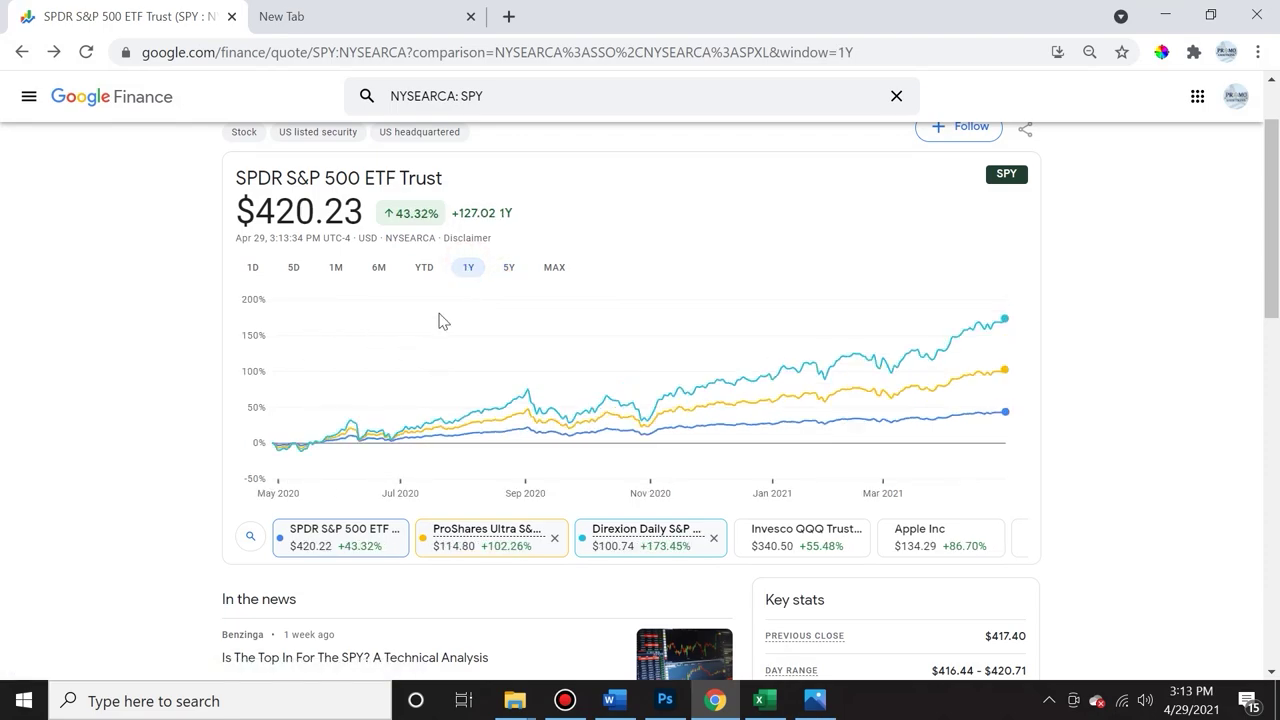